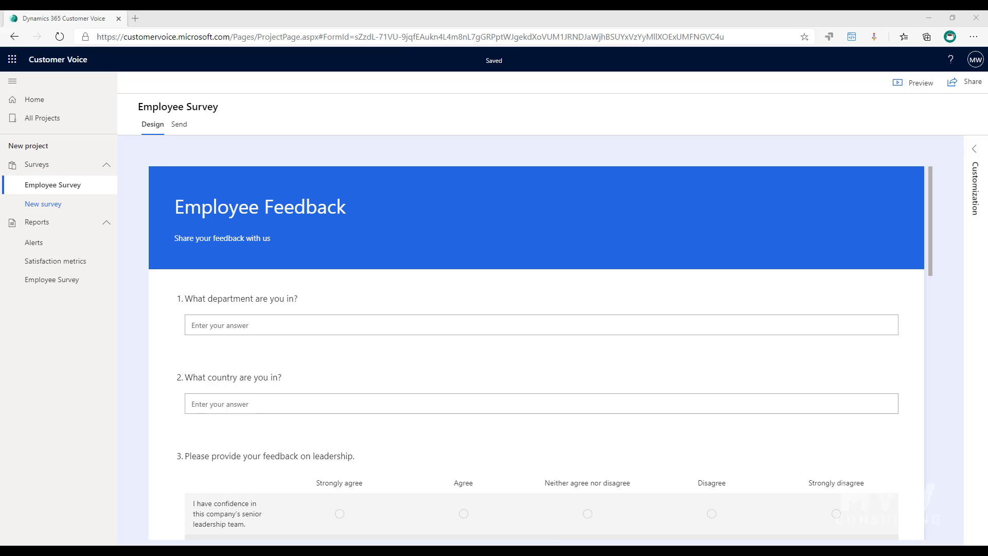
# Step: Open the department question and switch Visible on, then back off so it stays hidden
pyautogui.scroll(-1, 912, 301)
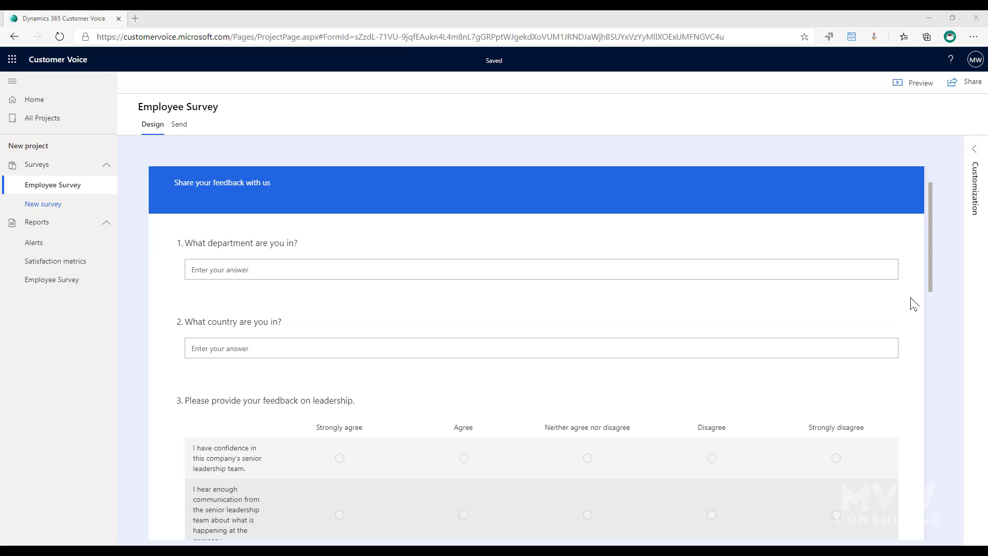
pyautogui.click(177, 280)
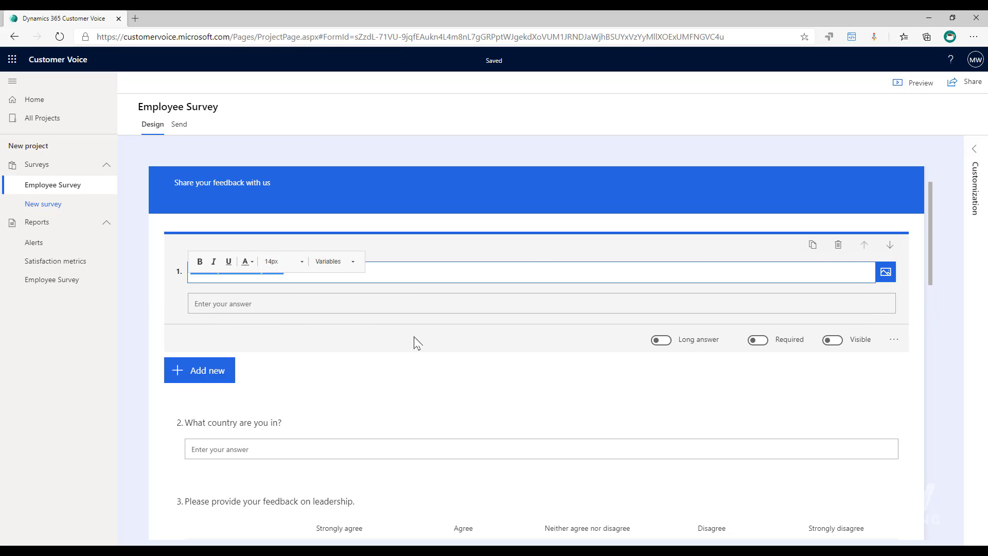
pyautogui.click(835, 344)
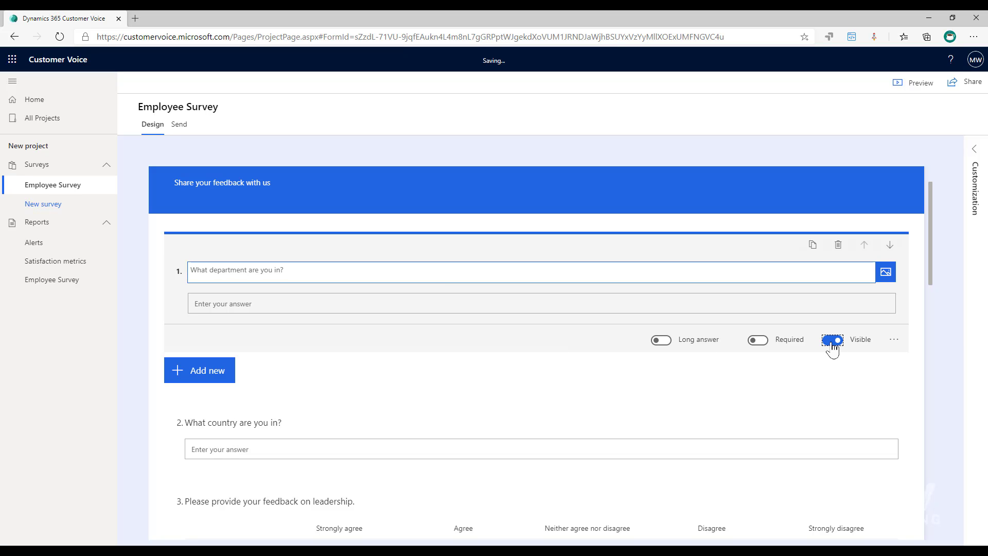
pyautogui.click(832, 344)
# Step: Go to the Send page and open the Distribution settings under Customization
pyautogui.click(180, 127)
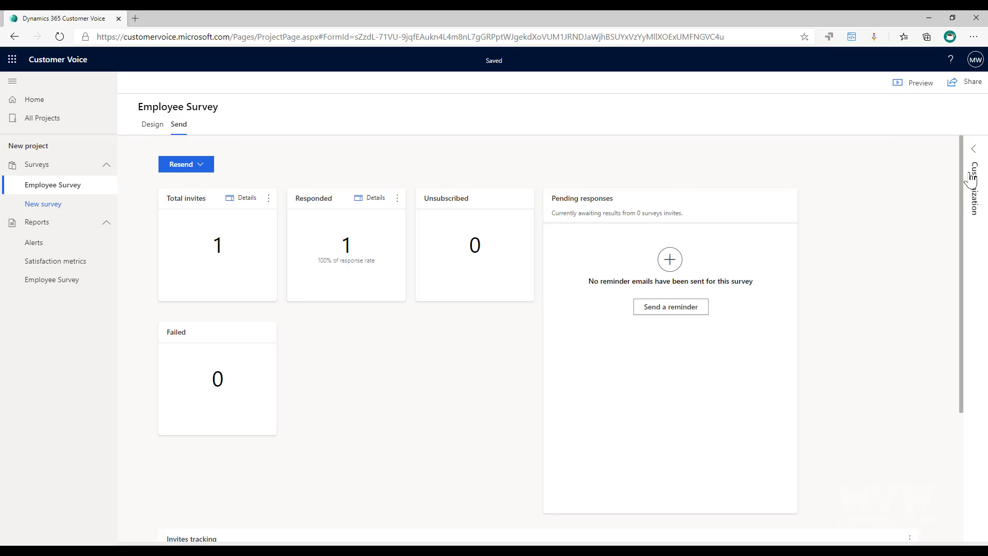
pyautogui.click(974, 175)
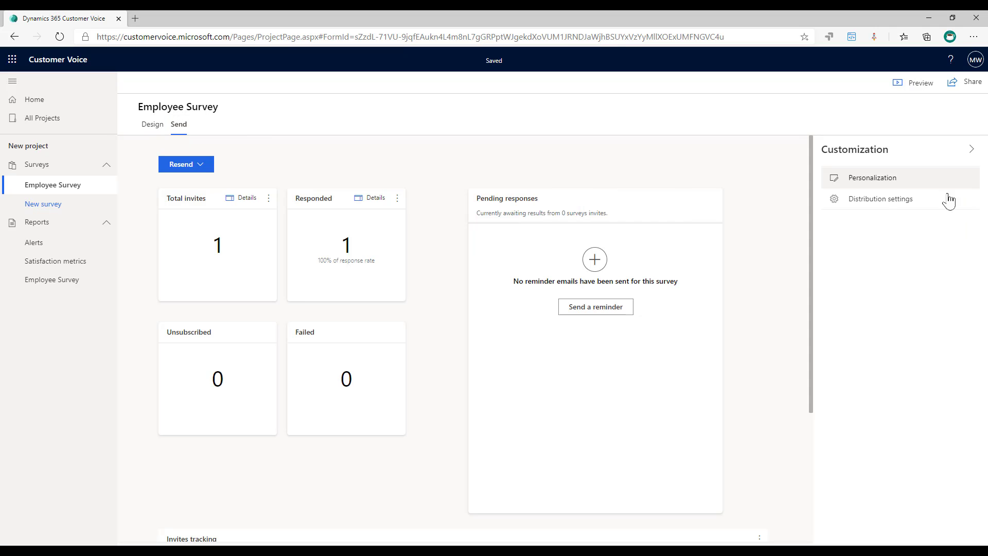
pyautogui.click(870, 204)
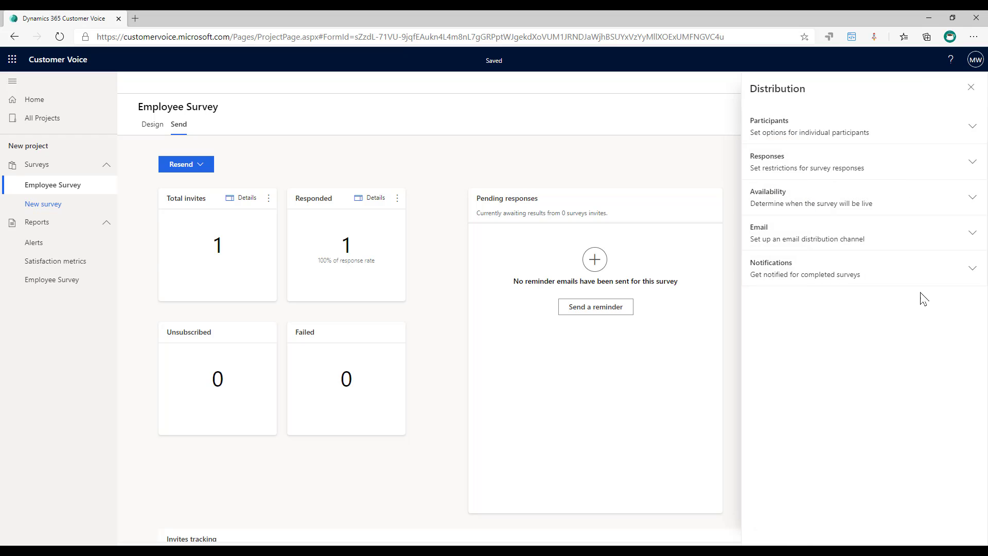
# Step: Try the save-as-contacts and anonymous-responses toggles, leaving both at their original settings
pyautogui.click(910, 133)
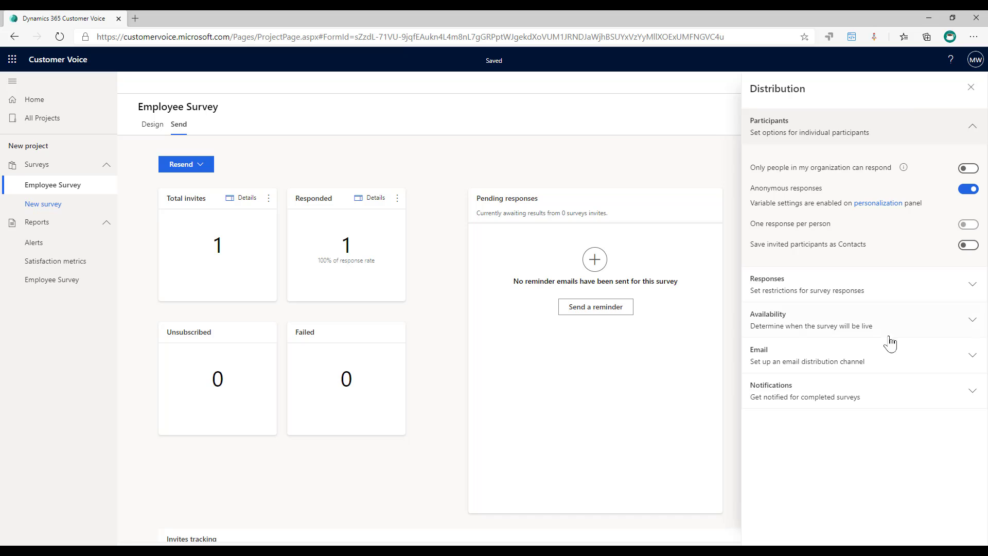
pyautogui.click(968, 246)
pyautogui.click(964, 246)
pyautogui.click(969, 190)
pyautogui.click(969, 190)
pyautogui.click(979, 125)
# Step: Turn on Save value for the Department and Country personalization variables and save
pyautogui.click(972, 89)
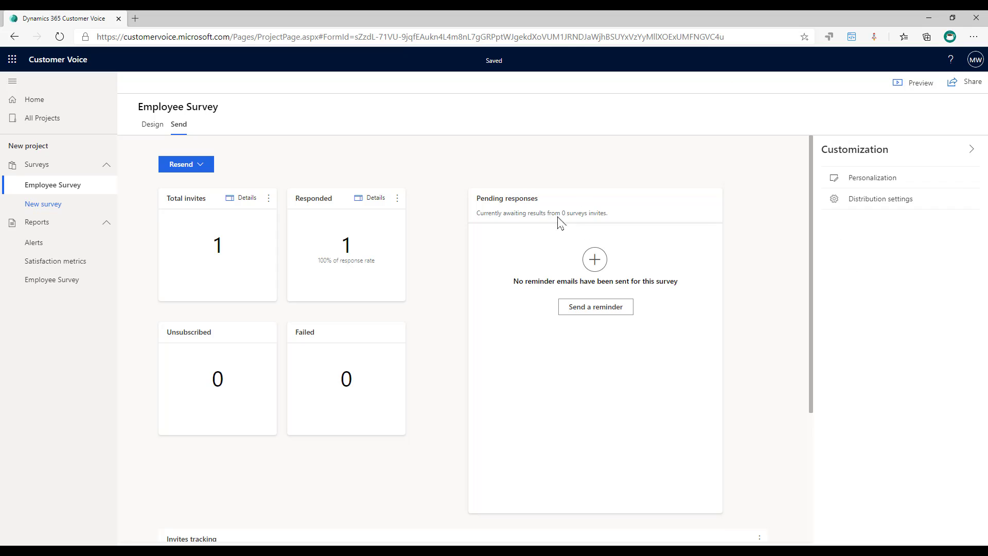
pyautogui.click(867, 181)
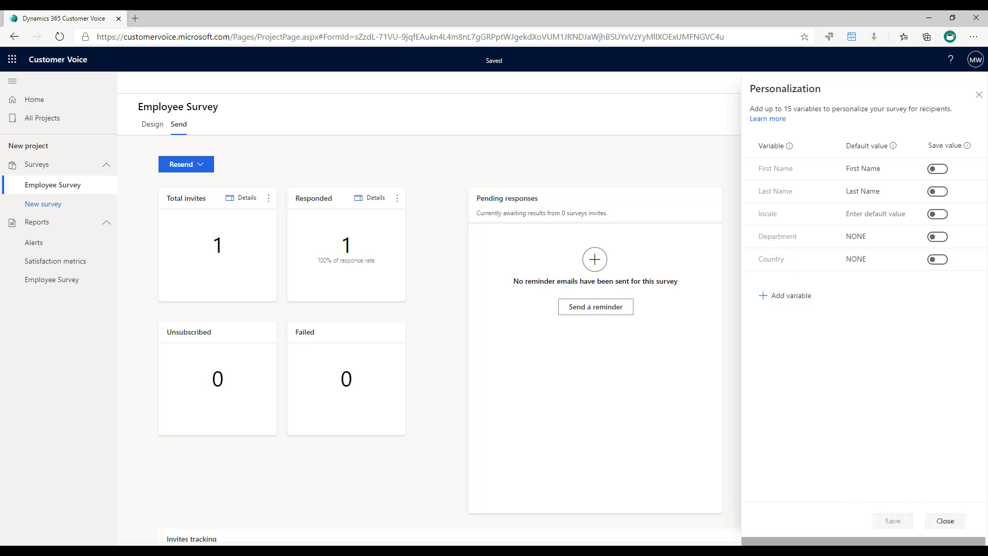
pyautogui.click(880, 239)
pyautogui.moveTo(880, 238); pyautogui.dragTo(843, 239)
pyautogui.click(941, 238)
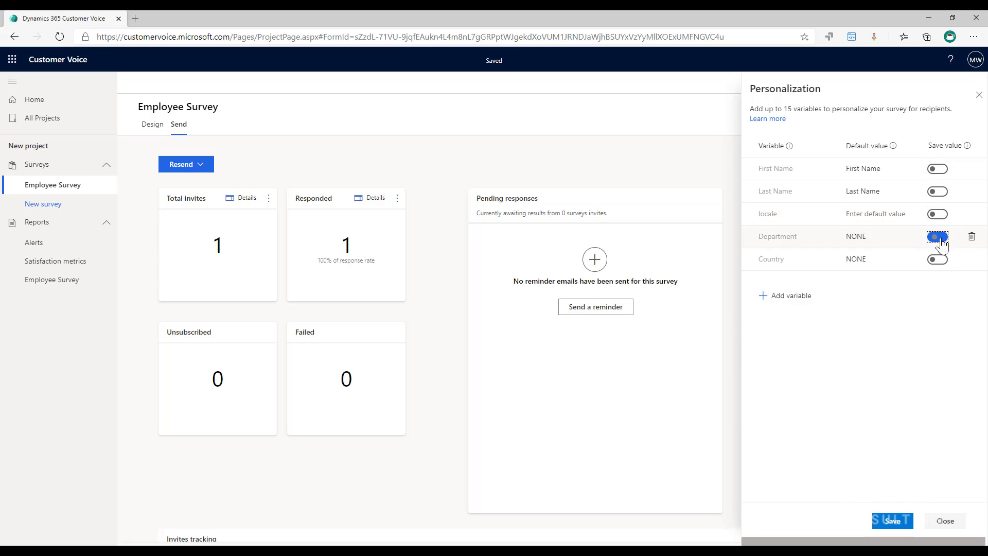
pyautogui.click(939, 259)
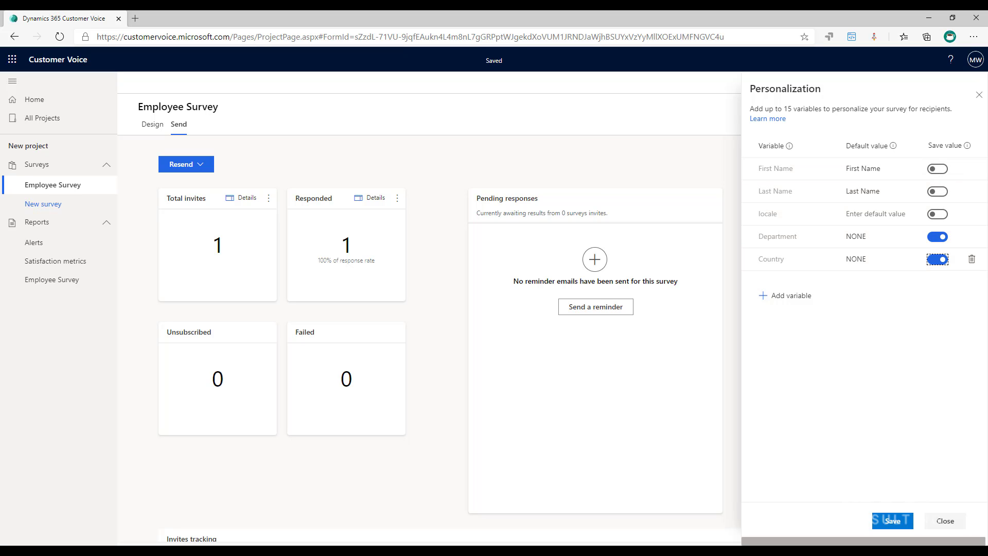
pyautogui.click(893, 524)
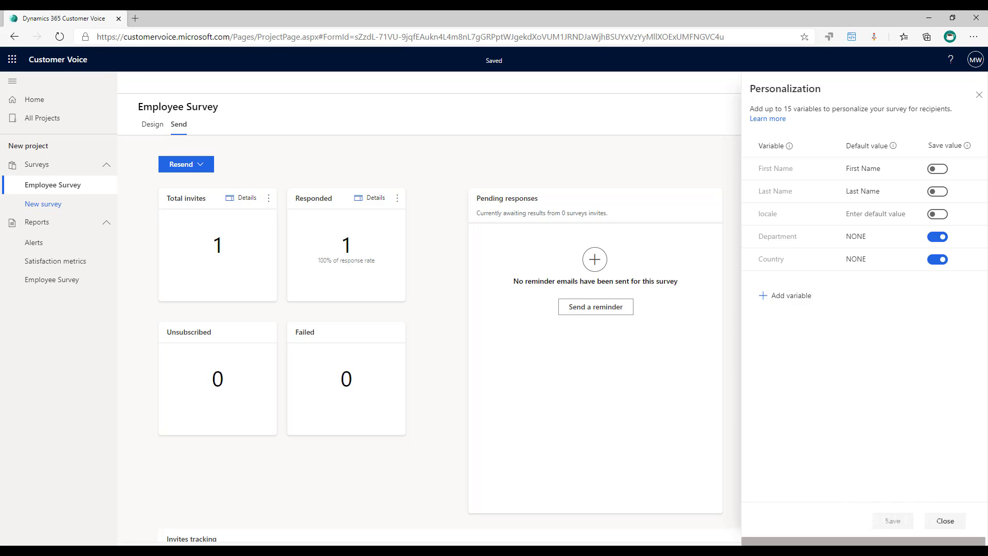
pyautogui.click(980, 95)
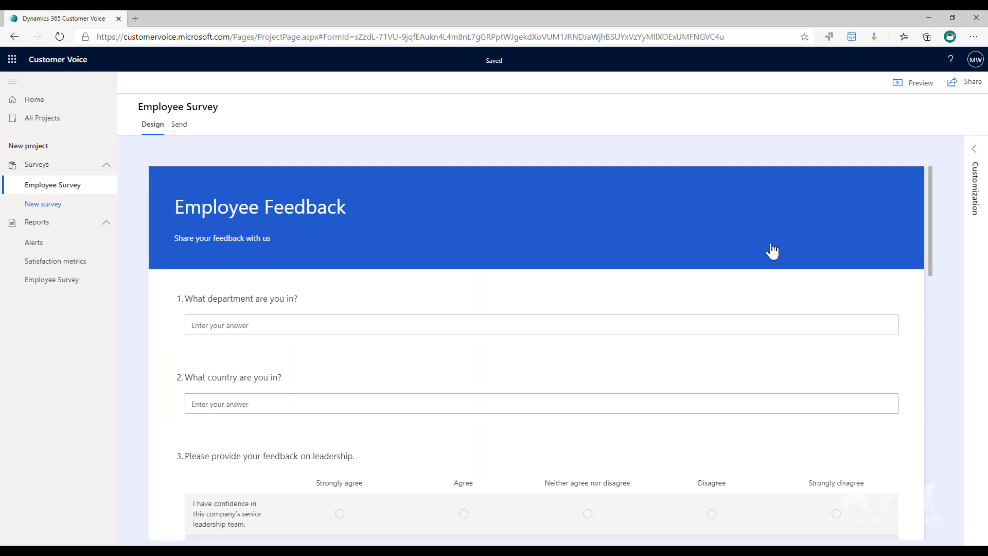
# Step: Review the Demographic Questions branching rule and its Department equals NONE condition
pyautogui.click(974, 150)
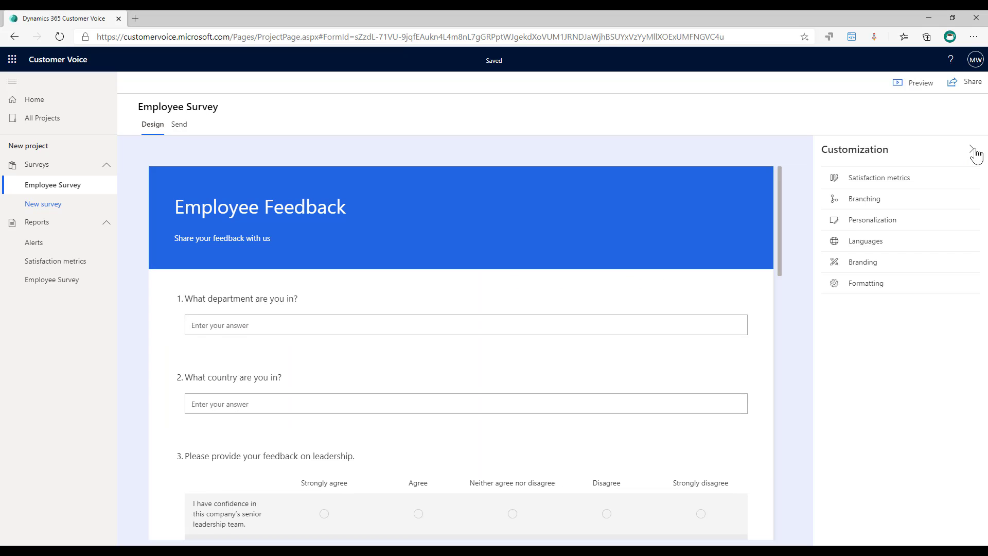
pyautogui.click(865, 200)
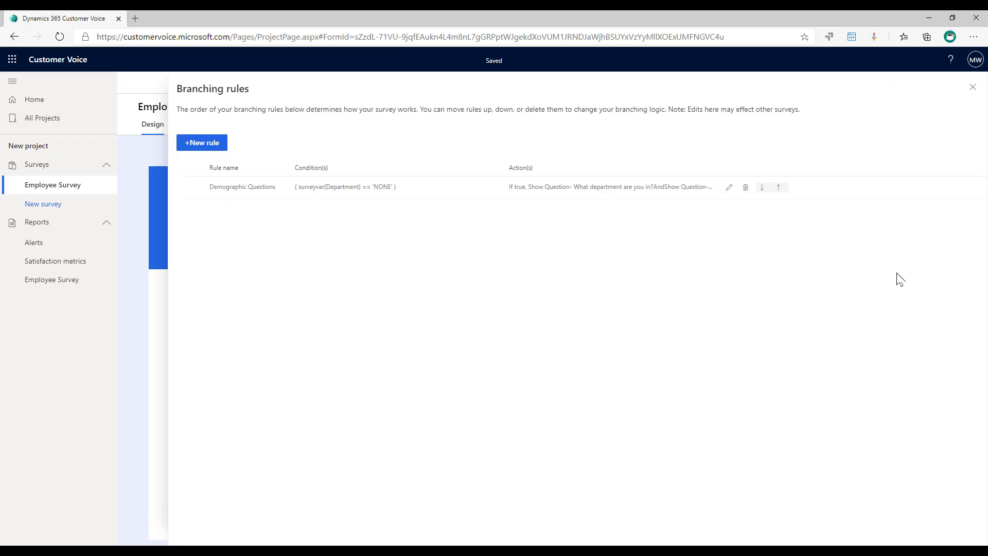
pyautogui.click(730, 188)
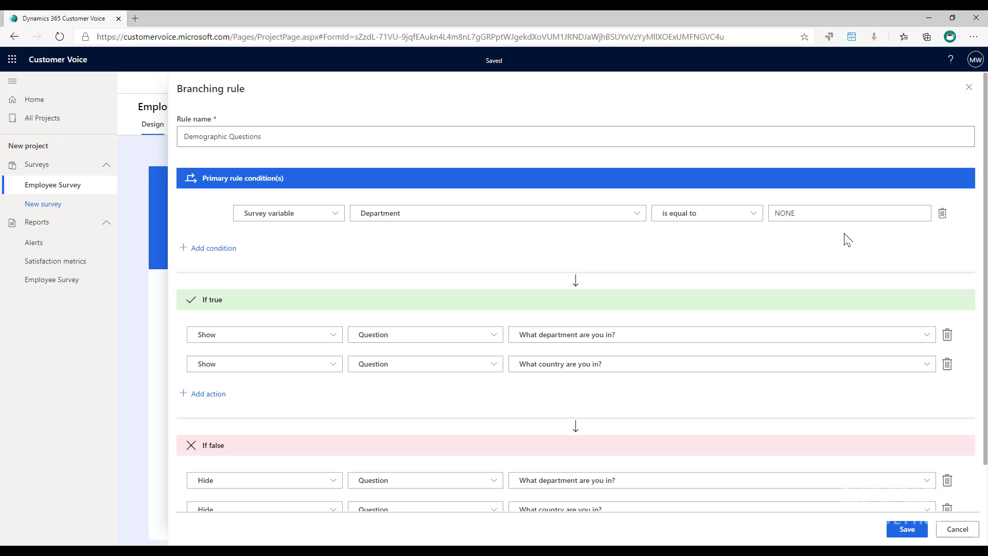
pyautogui.scroll(-1, 746, 281)
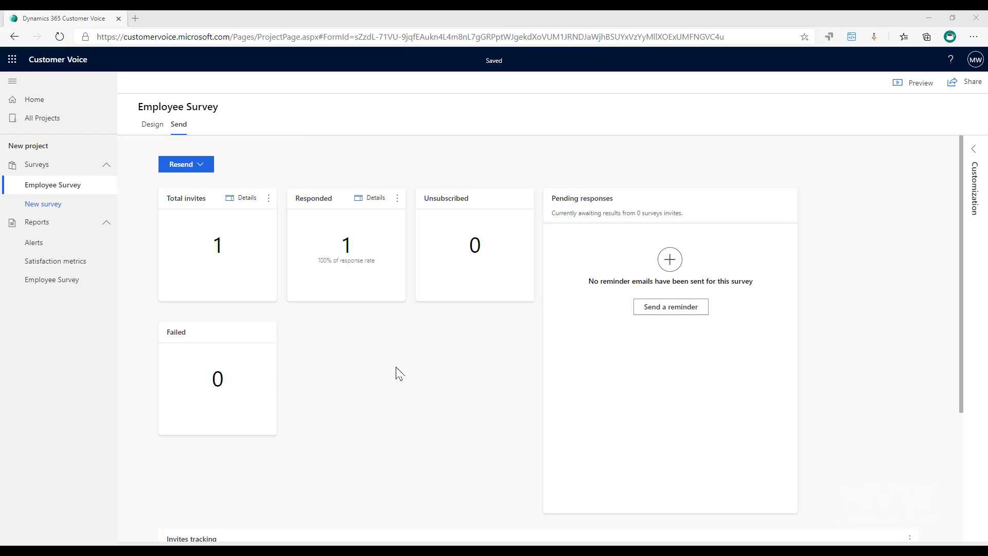
# Step: Start an email invitation and import the CustomerVoiceSample (1) contacts file from the Desktop
pyautogui.click(202, 165)
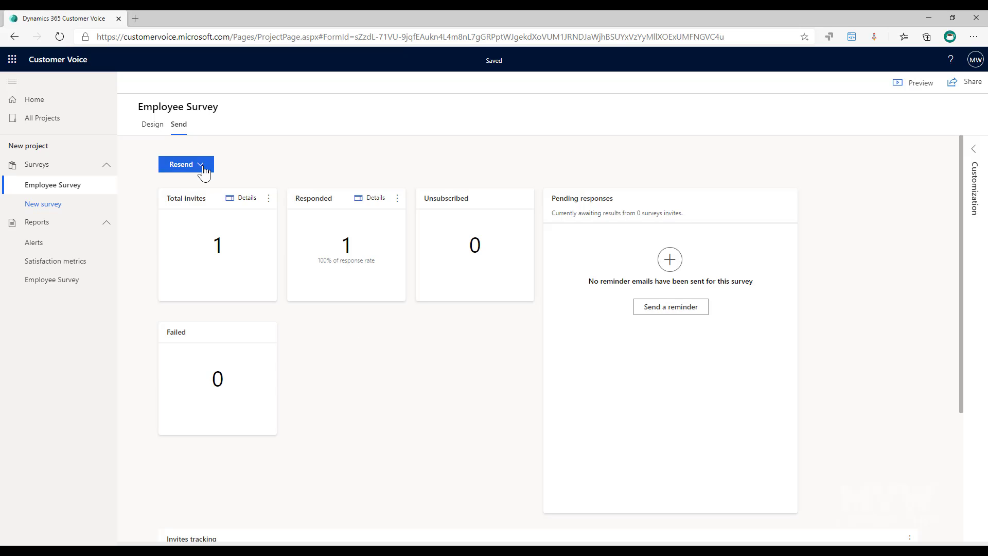
pyautogui.click(188, 200)
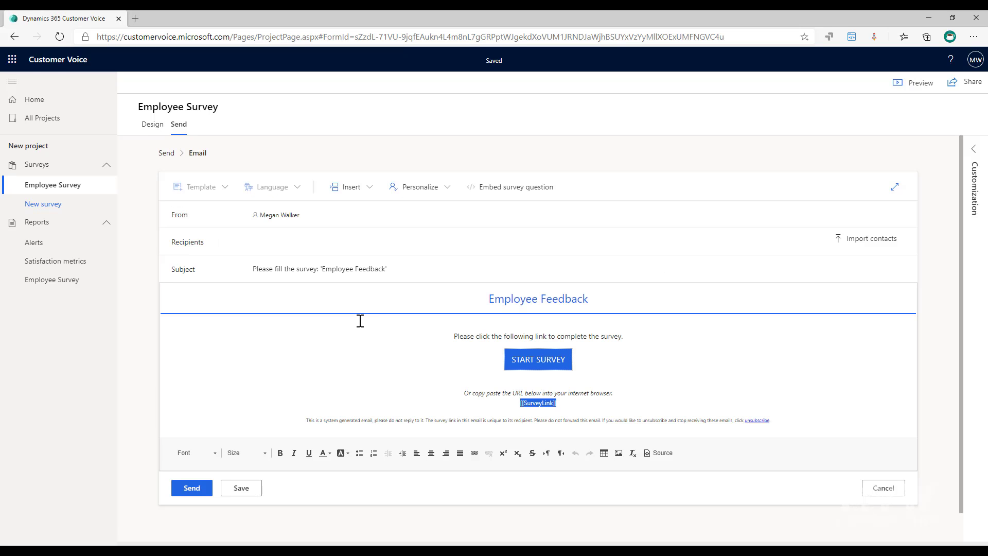
pyautogui.click(852, 241)
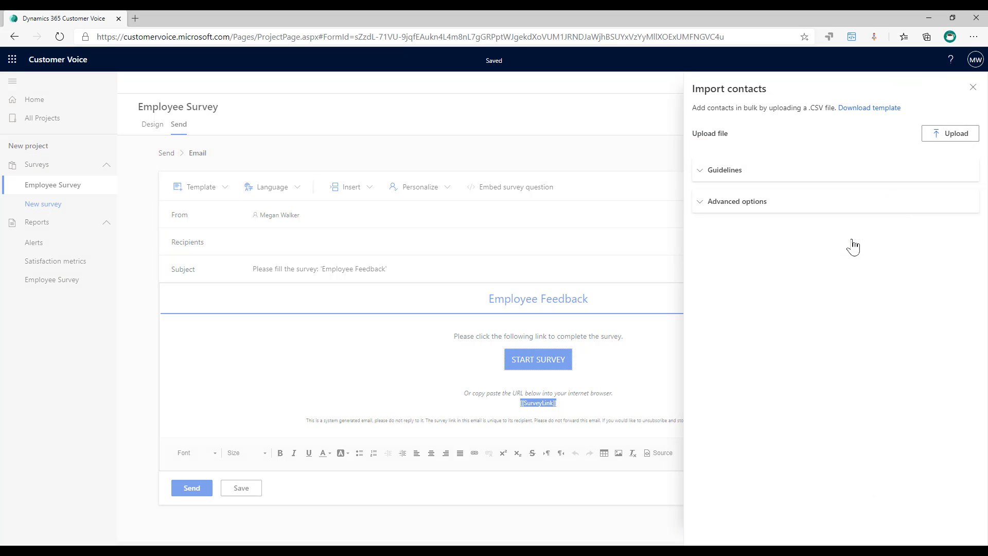
pyautogui.click(945, 134)
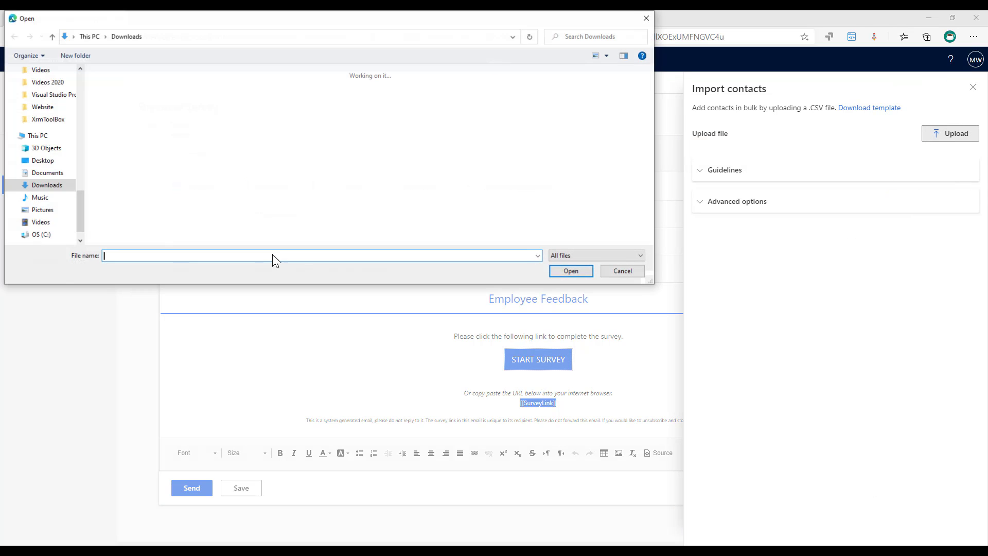
pyautogui.click(43, 161)
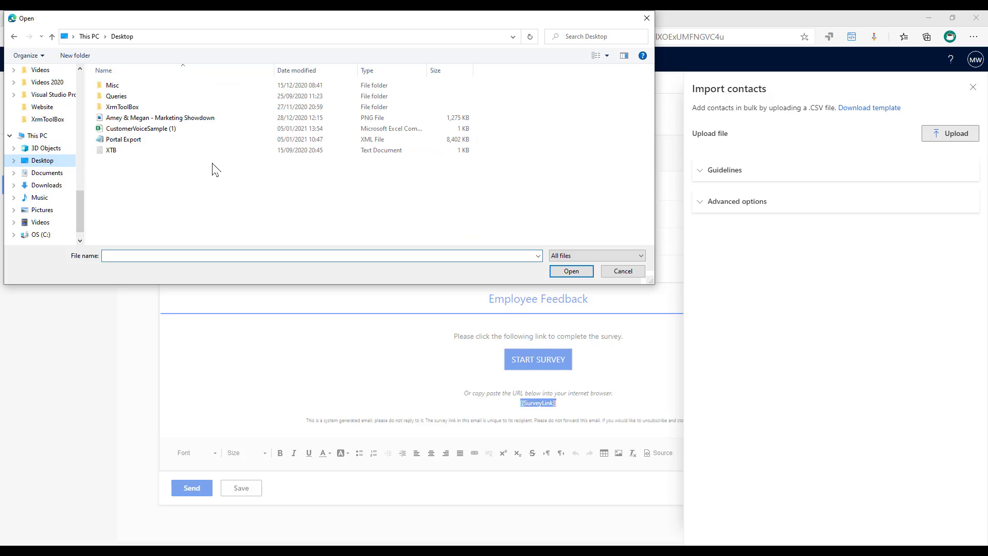
pyautogui.click(155, 129)
pyautogui.click(569, 272)
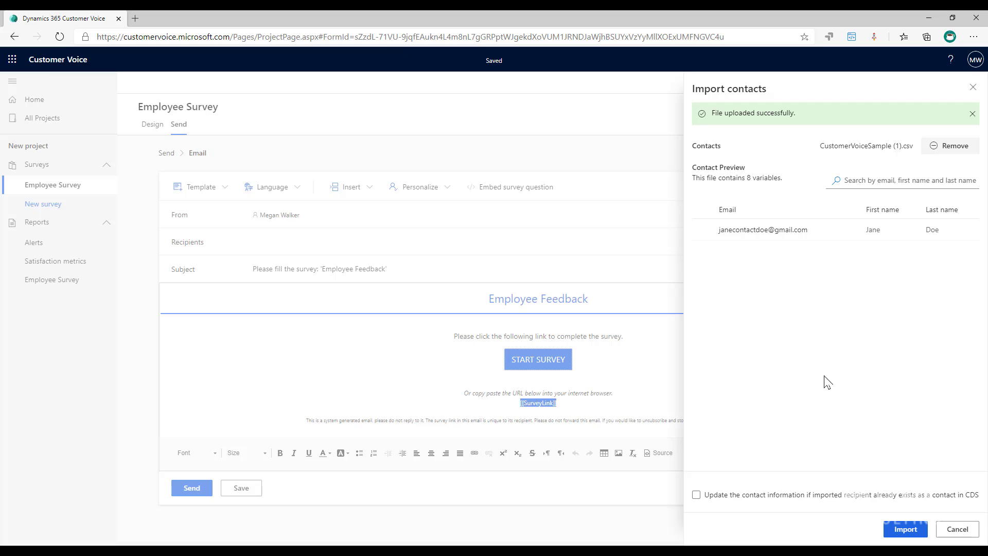
# Step: Add the imported contact as recipient, send the invitation, and open a new browser tab
pyautogui.click(905, 530)
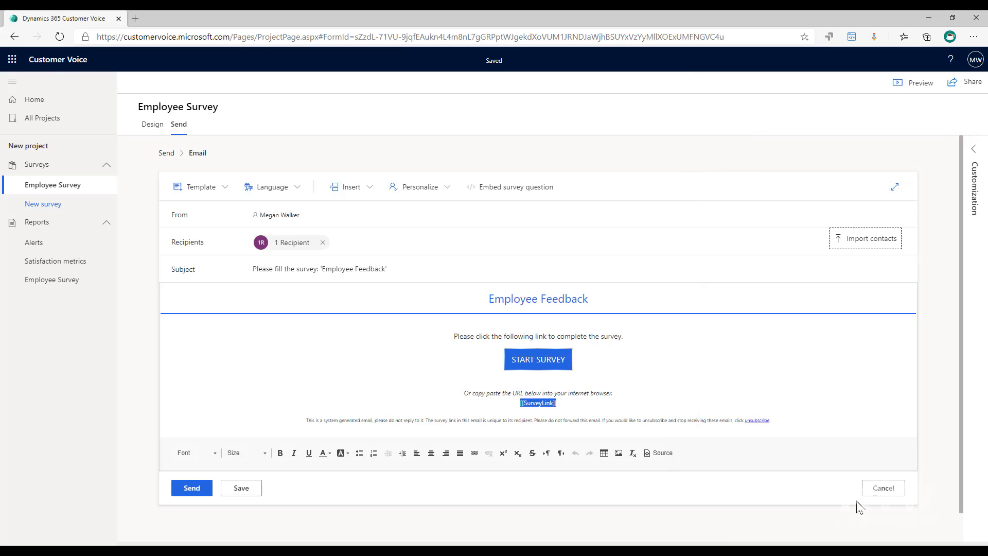
pyautogui.click(188, 493)
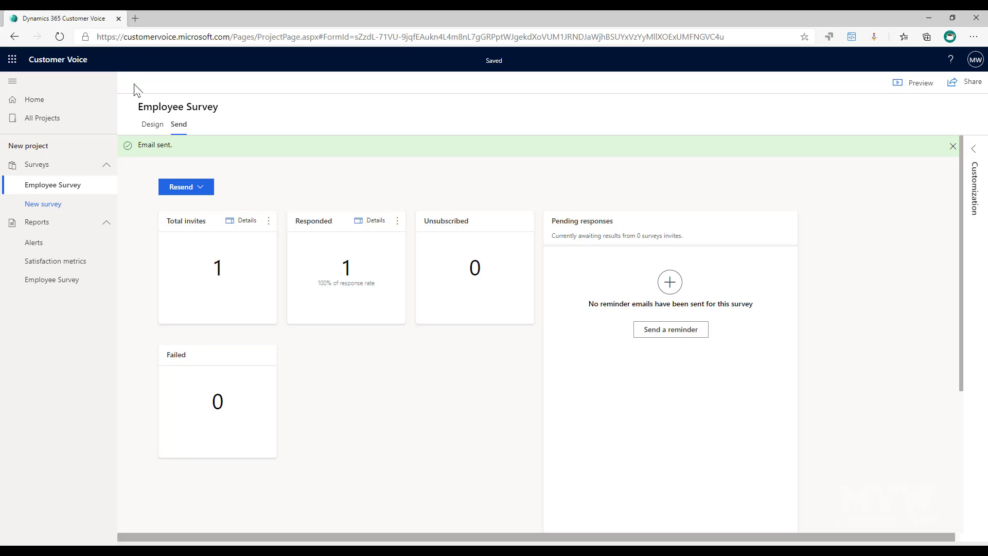
pyautogui.click(135, 18)
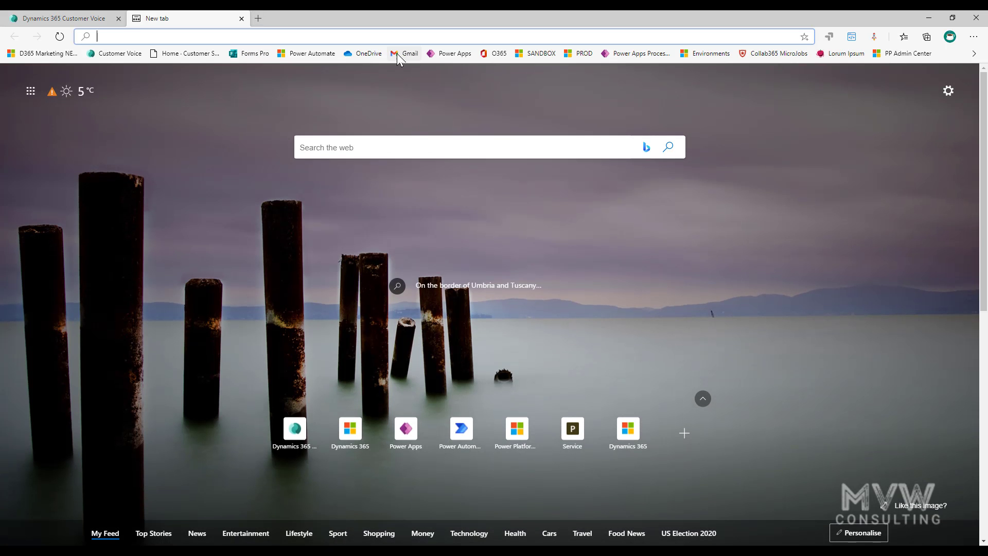
# Step: Go to the Gmail inbox and refresh until the Employee Feedback survey email arrives
pyautogui.click(403, 54)
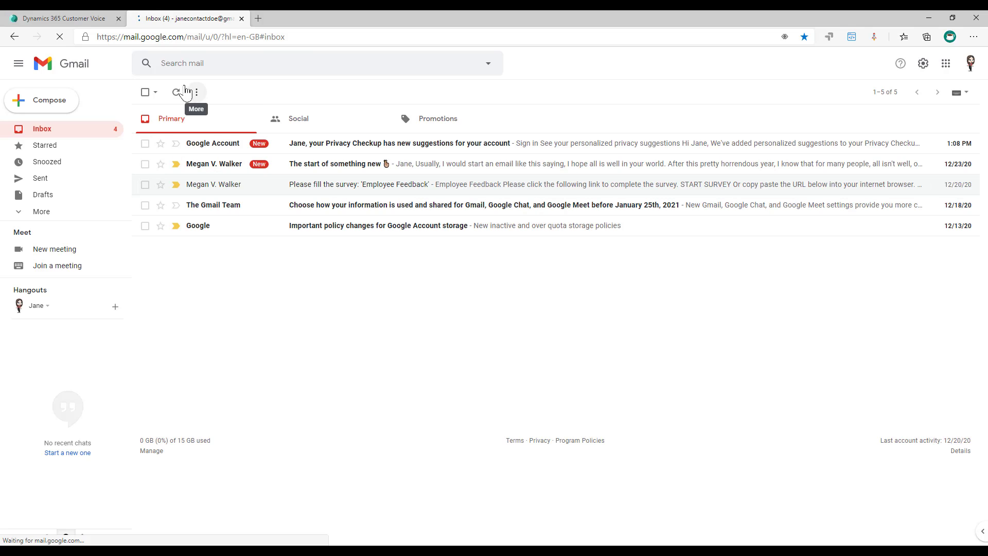
pyautogui.click(179, 95)
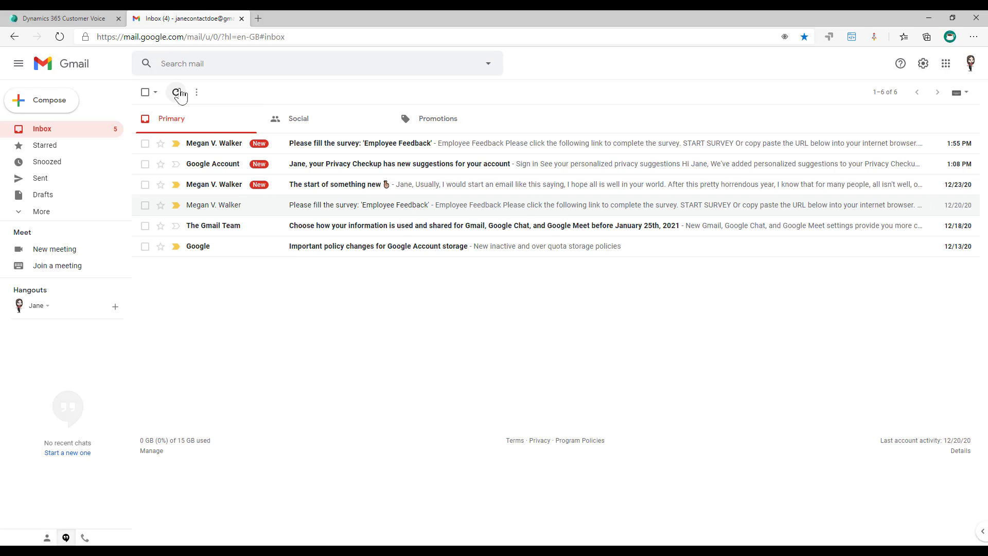
pyautogui.click(325, 142)
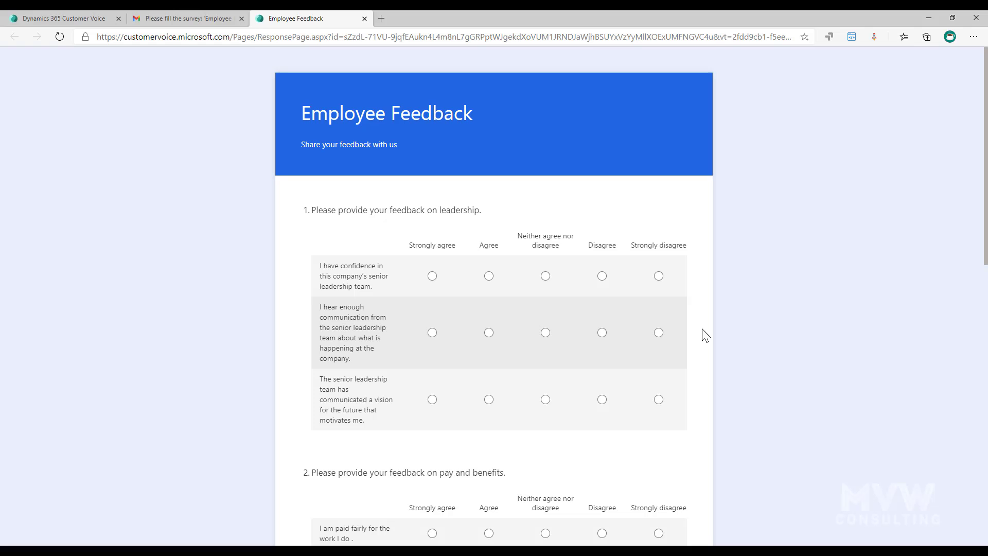
# Step: Rate all nine leadership, pay and communication statements Strongly agree
pyautogui.scroll(-10, 705, 334)
pyautogui.scroll(10, 705, 334)
pyautogui.click(433, 276)
pyautogui.click(435, 333)
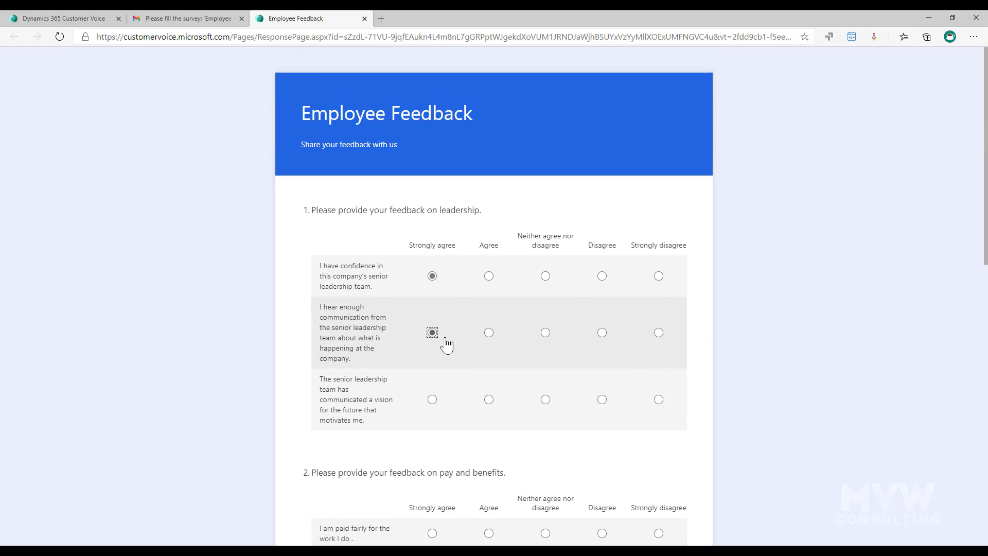
pyautogui.click(432, 399)
pyautogui.scroll(-4, 459, 338)
pyautogui.click(433, 309)
pyautogui.click(433, 350)
pyautogui.click(433, 392)
pyautogui.scroll(-4, 443, 381)
pyautogui.click(433, 296)
pyautogui.click(432, 352)
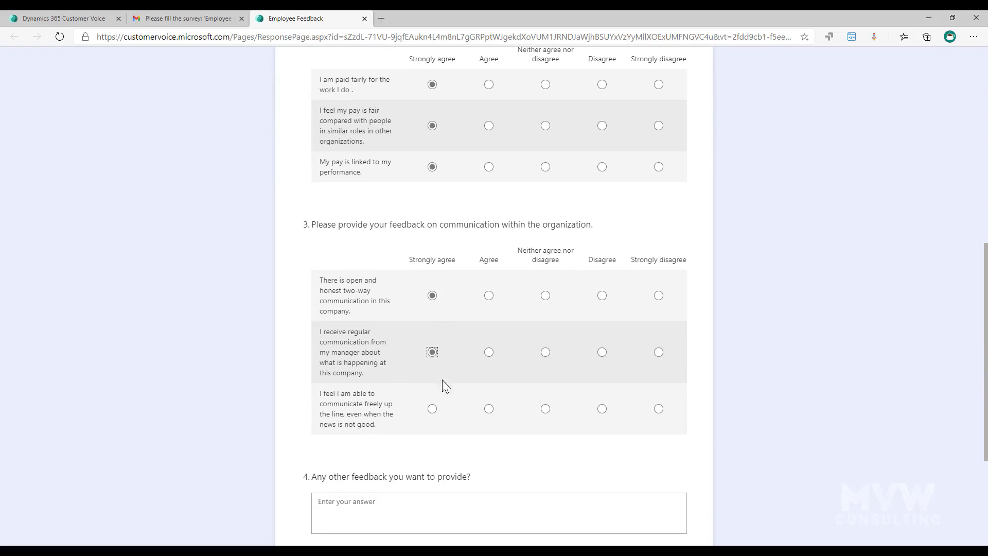
pyautogui.click(433, 408)
# Step: Enter 'Great company!' as the other feedback and submit the survey
pyautogui.click(481, 518)
pyautogui.write('Great ')
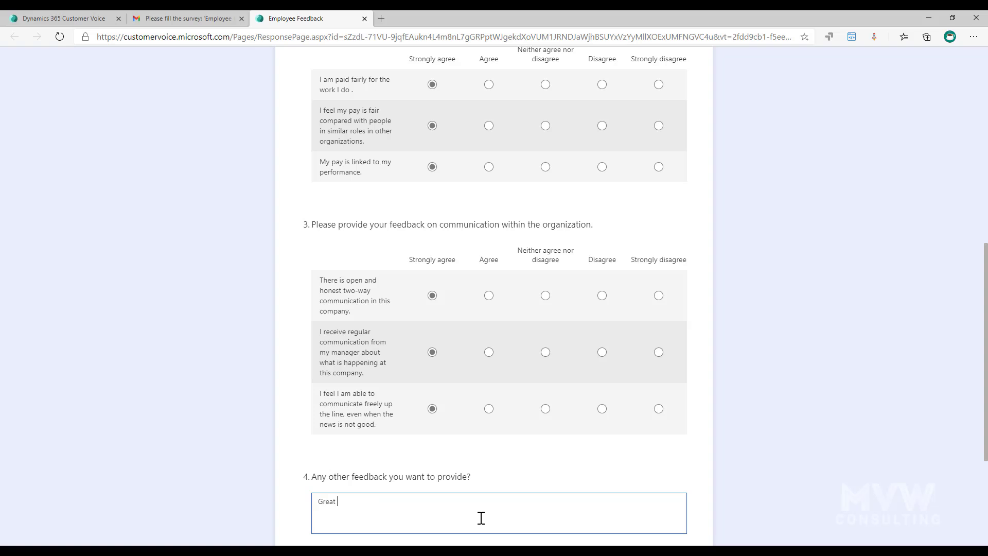
pyautogui.write('company!')
pyautogui.scroll(-4, 480, 518)
pyautogui.click(360, 389)
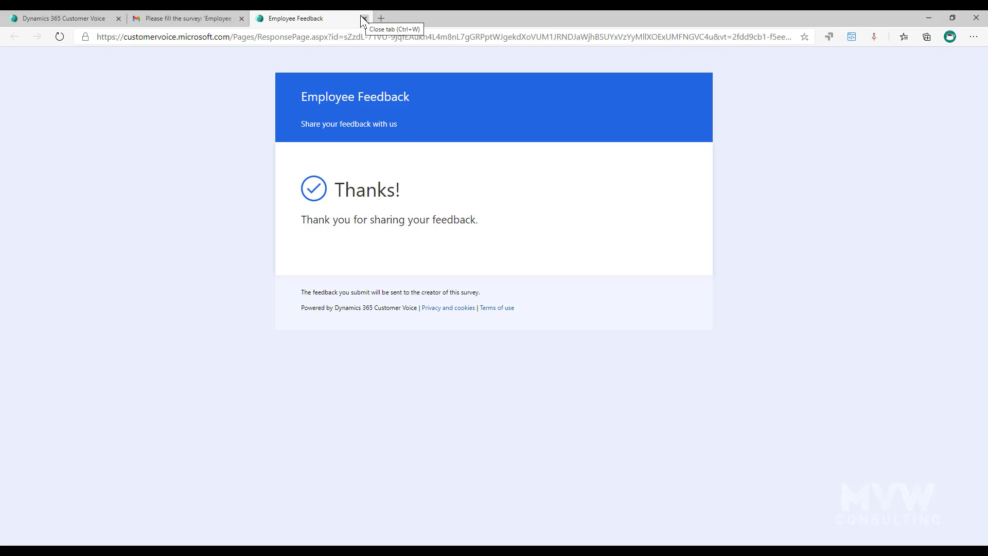
# Step: Close the finished survey tab and copy the survey's direct link via Resend > Link
pyautogui.click(363, 19)
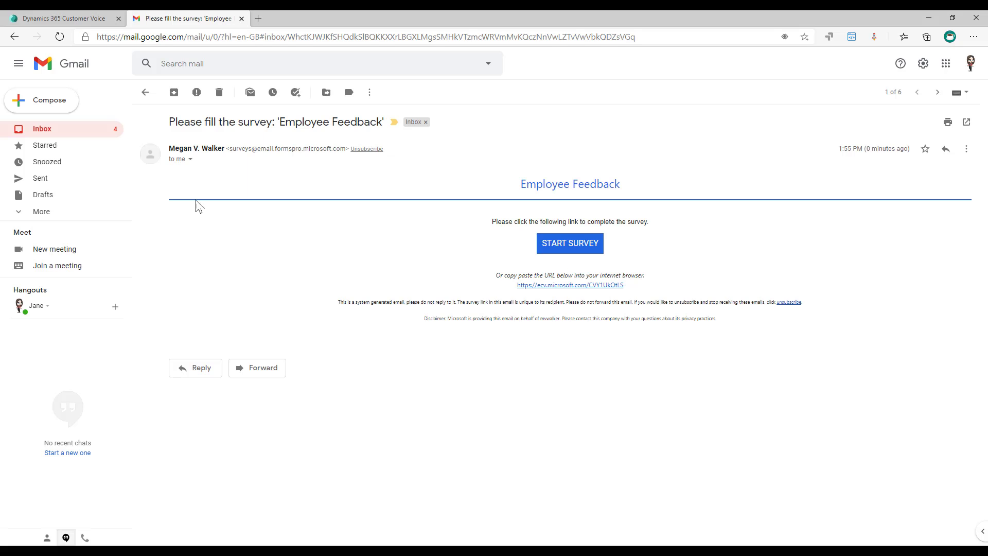
pyautogui.click(64, 19)
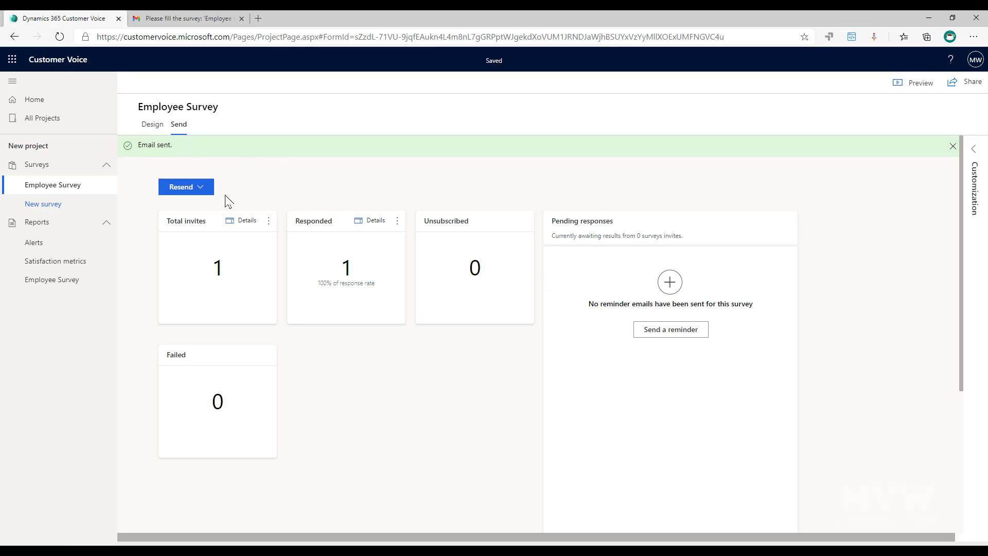
pyautogui.click(204, 189)
pyautogui.click(170, 270)
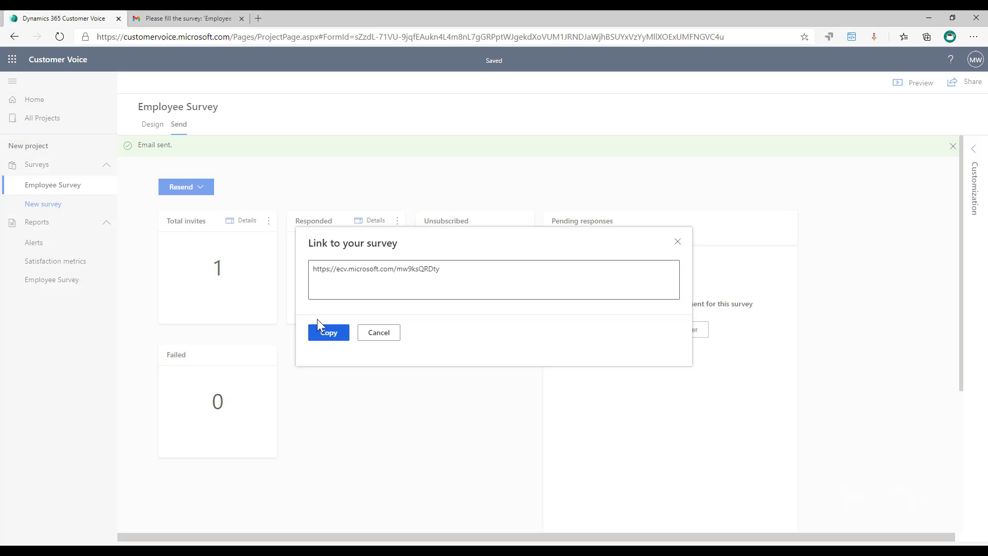
pyautogui.click(329, 333)
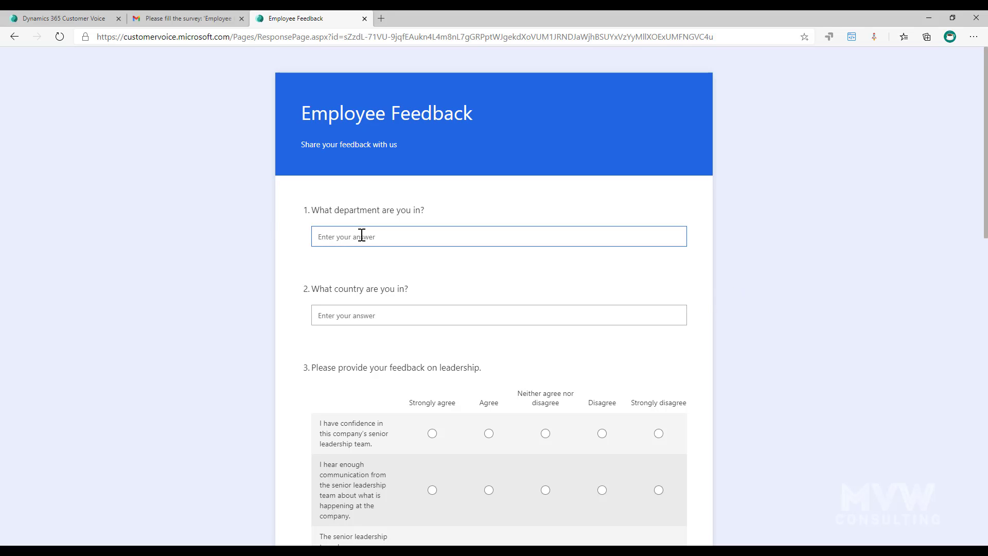
# Step: Answer the department as HR and the country as USA
pyautogui.write('HR')
pyautogui.click(361, 315)
pyautogui.write('USA')
pyautogui.scroll(-3, 435, 338)
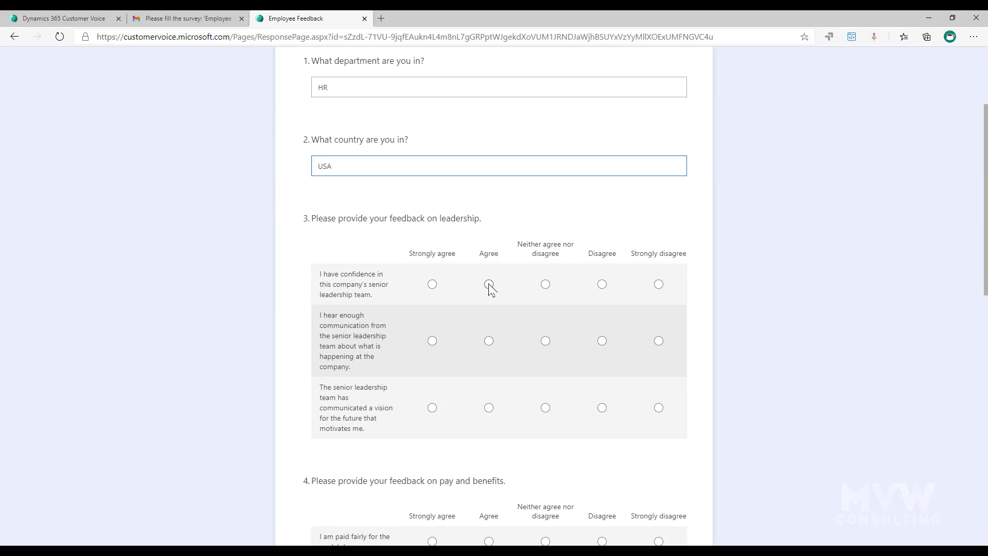
# Step: Rate leadership Agree, Agree, Strongly agree; pay Strongly agree, Agree, Agree; communication all Strongly agree
pyautogui.click(489, 285)
pyautogui.click(490, 341)
pyautogui.click(433, 408)
pyautogui.scroll(-4, 464, 361)
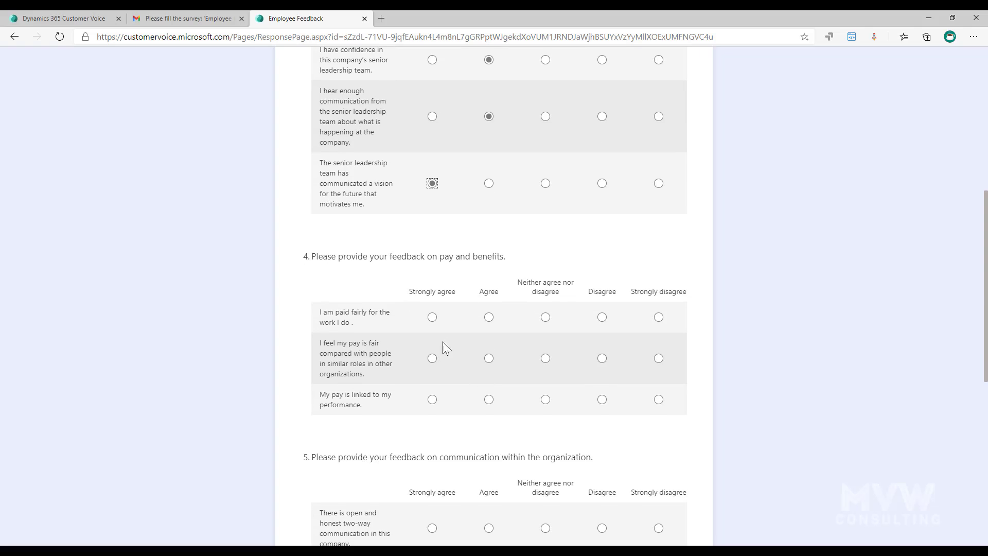
pyautogui.click(433, 317)
pyautogui.click(489, 359)
pyautogui.click(489, 399)
pyautogui.scroll(-6, 486, 407)
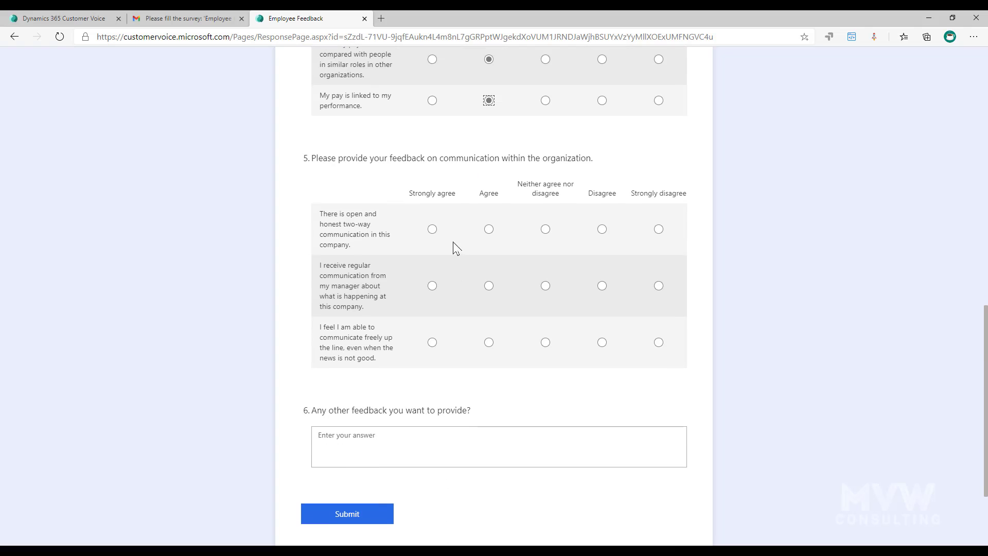
pyautogui.click(432, 228)
pyautogui.click(432, 285)
pyautogui.click(433, 342)
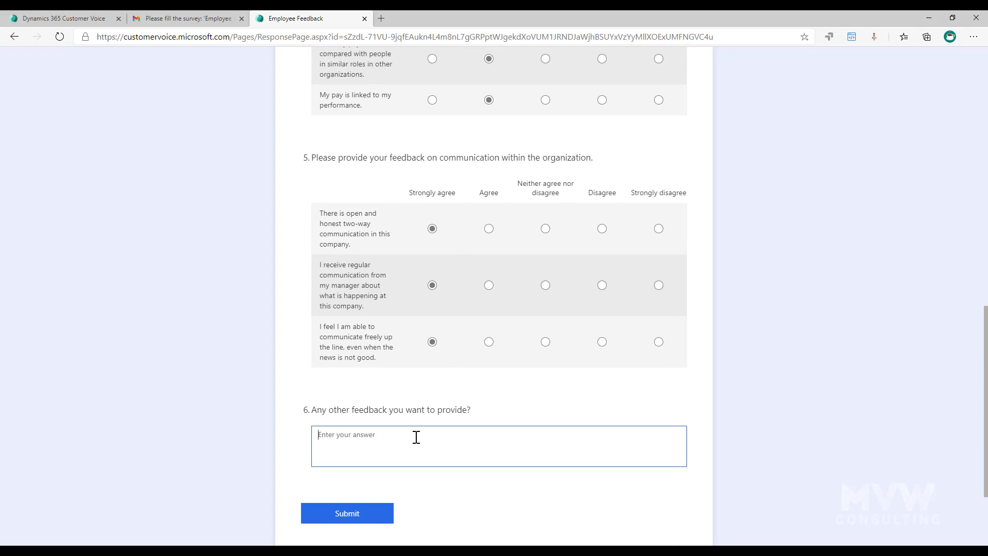
# Step: Enter N/A as feedback, submit the response, and close the survey tab
pyautogui.write('N/A')
pyautogui.click(378, 510)
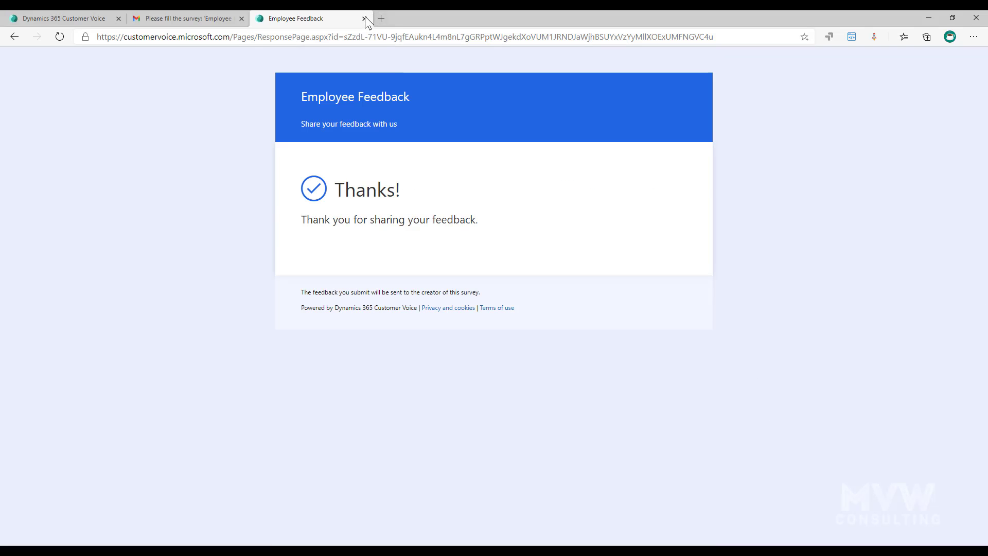
pyautogui.click(365, 19)
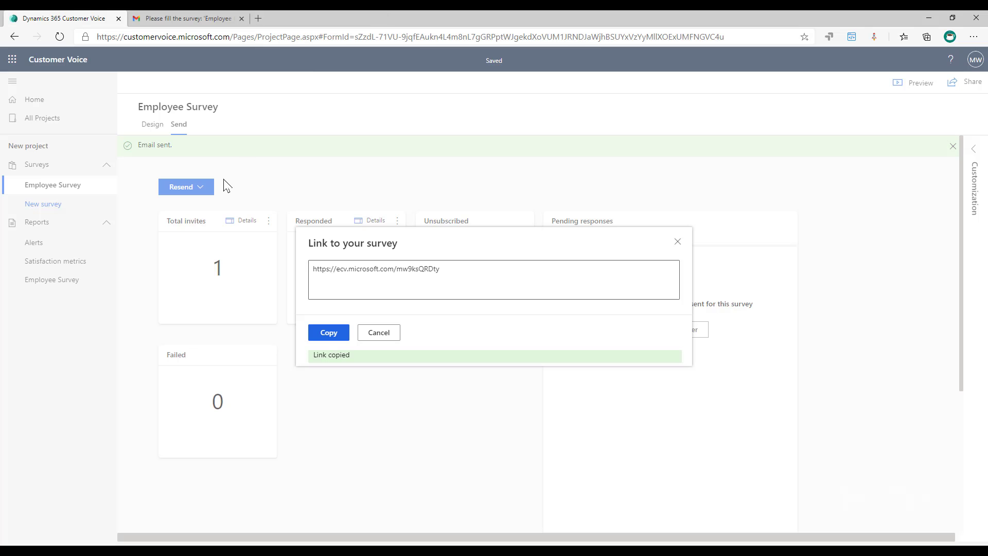
# Step: Cancel the Link dialog and open the Employee Survey report to review its 7 responses
pyautogui.click(379, 335)
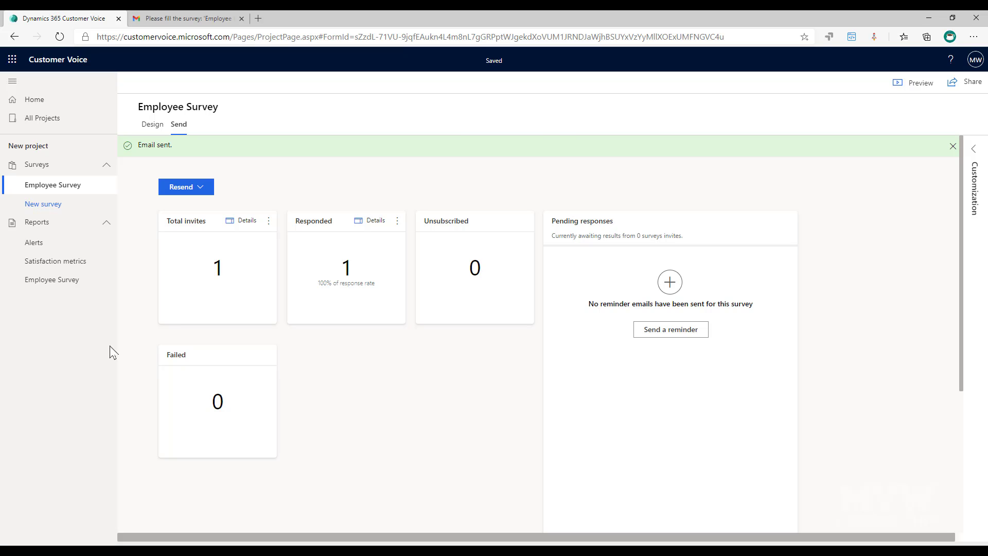
pyautogui.click(69, 284)
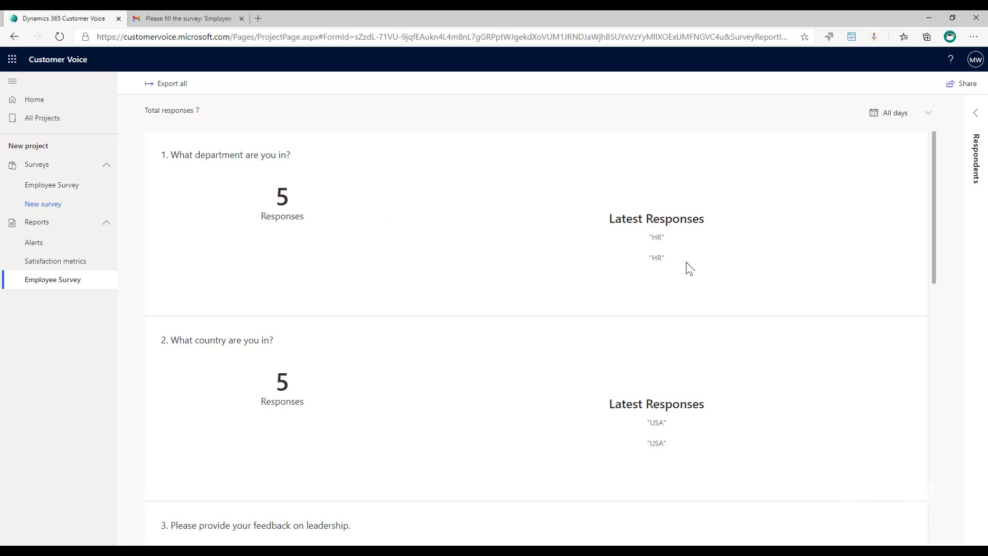
pyautogui.scroll(-10, 738, 254)
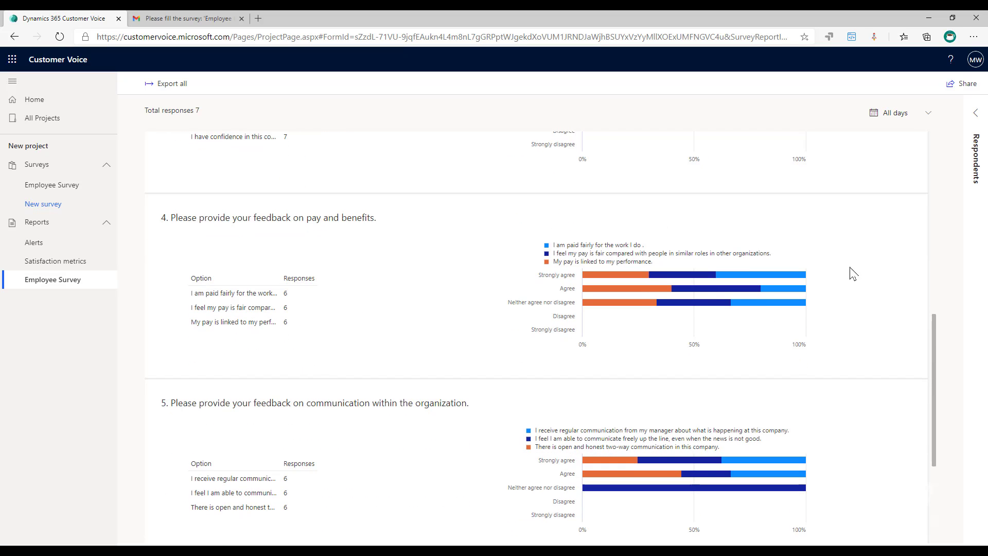
pyautogui.scroll(4, 852, 274)
pyautogui.scroll(5, 852, 274)
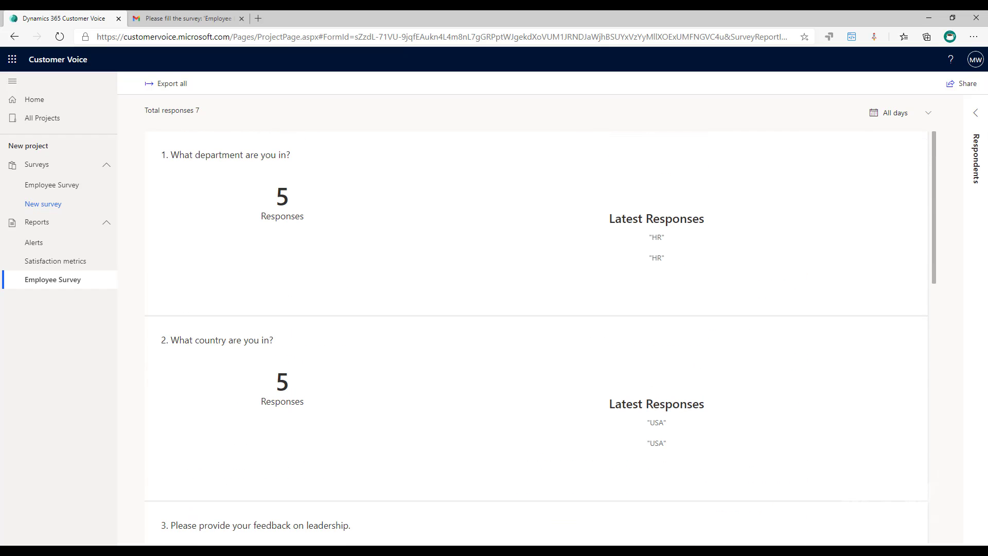
# Step: Check the 11:50 response's personalized data (Finance, United Kingdom), then view response 6 (HR, USA)
pyautogui.click(976, 113)
pyautogui.doubleClick(914, 397)
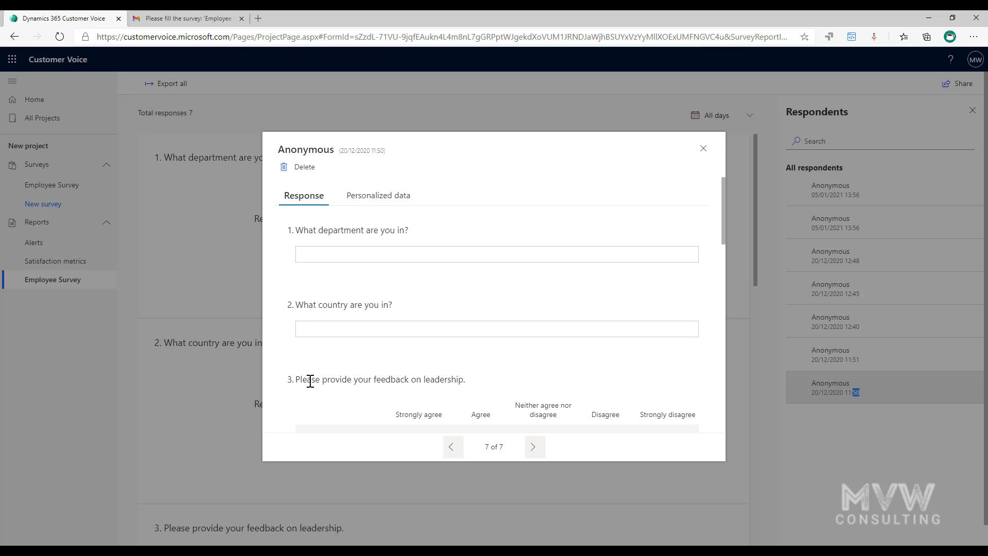
pyautogui.click(387, 196)
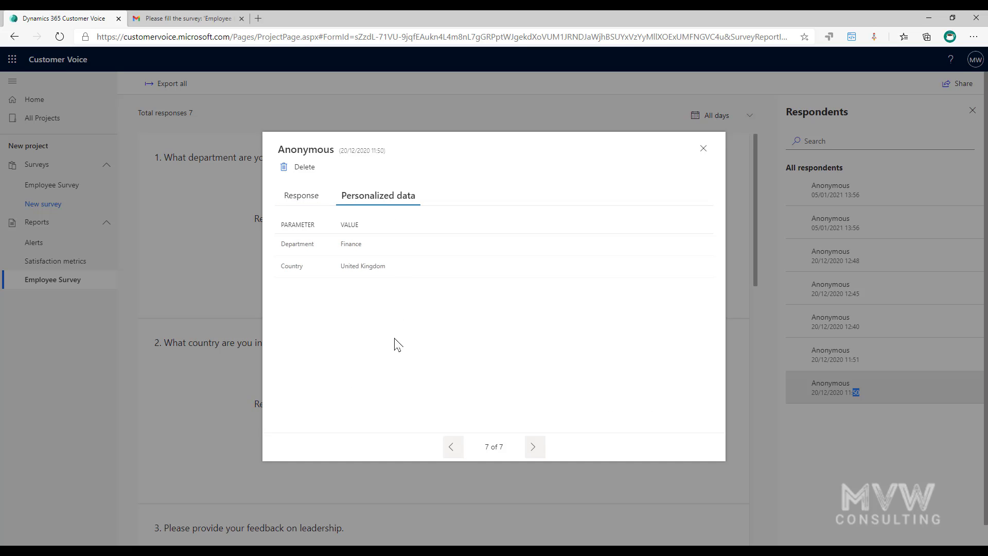
pyautogui.click(302, 202)
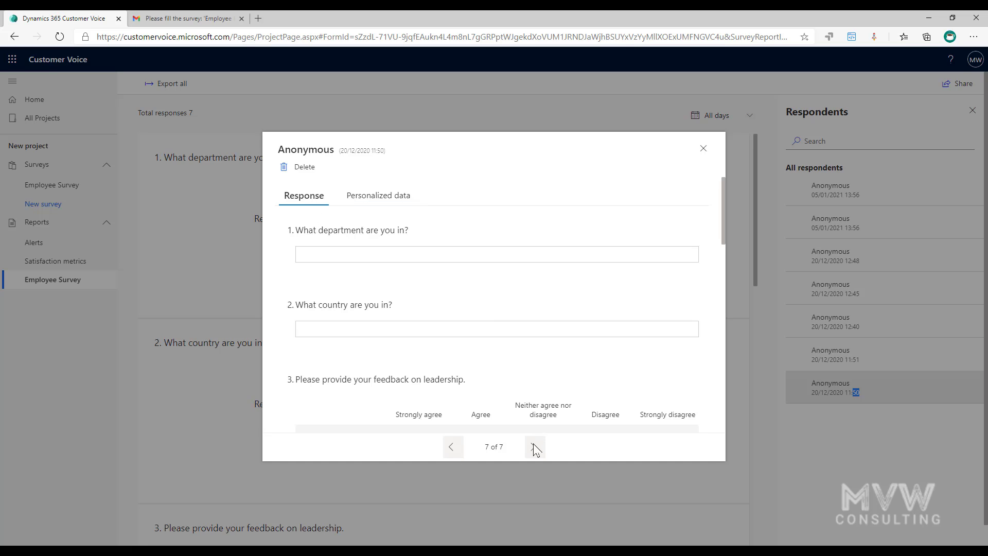
pyautogui.click(452, 450)
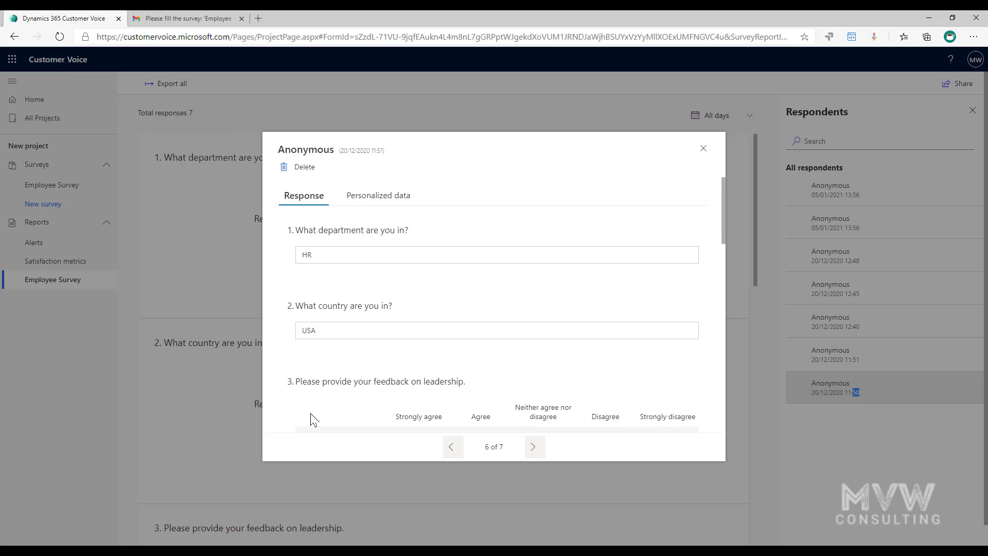